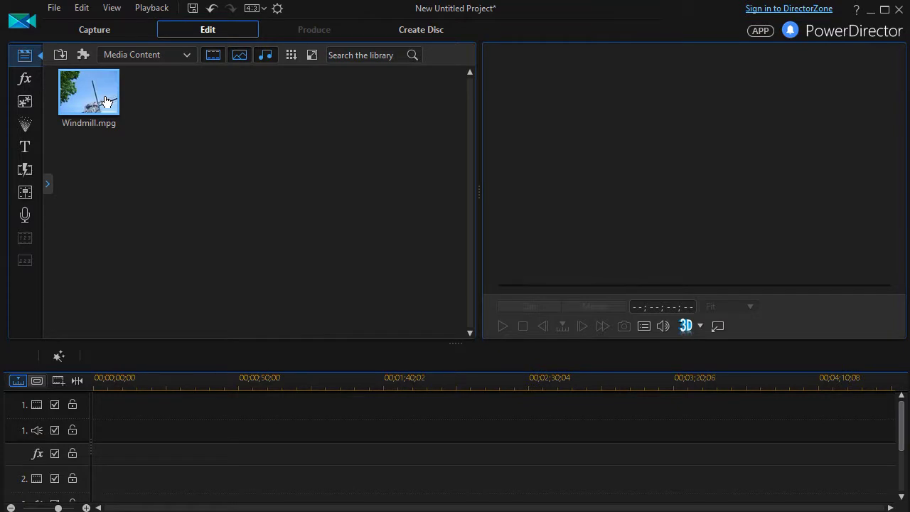
Place Windmill.mpg at the start of video track 1 and play it briefly, pausing at 00;00;09;17
{"action": "left_click_drag", "start_coordinate": [105, 102], "coordinate": [90, 418]}
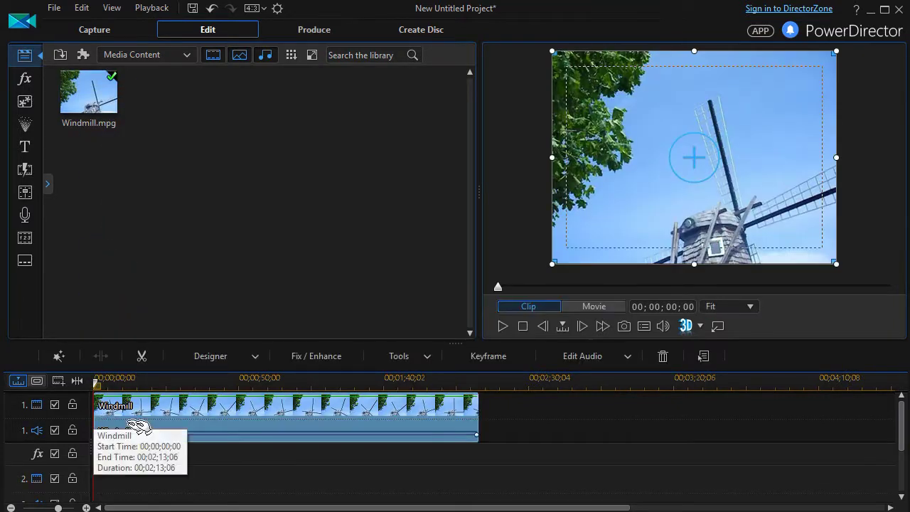
{"action": "left_click", "coordinate": [503, 327]}
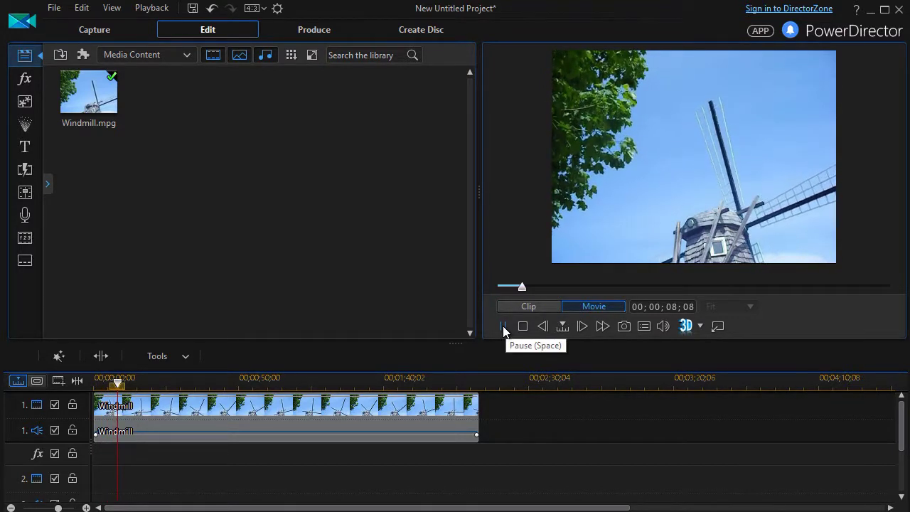
{"action": "left_click", "coordinate": [504, 328]}
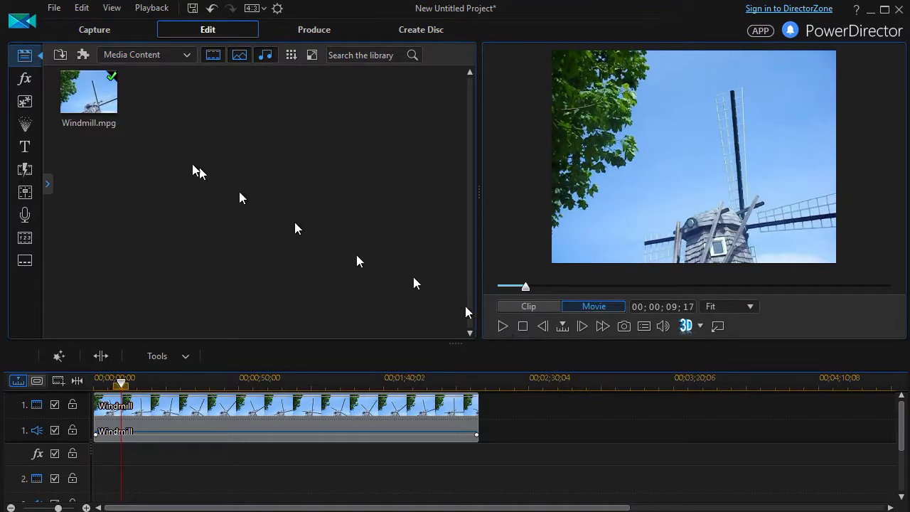
Add the Special category's Lens Flare to the effect track, spanning 00;00;00;00–00;01;00;26, and open its settings
{"action": "left_click", "coordinate": [25, 81]}
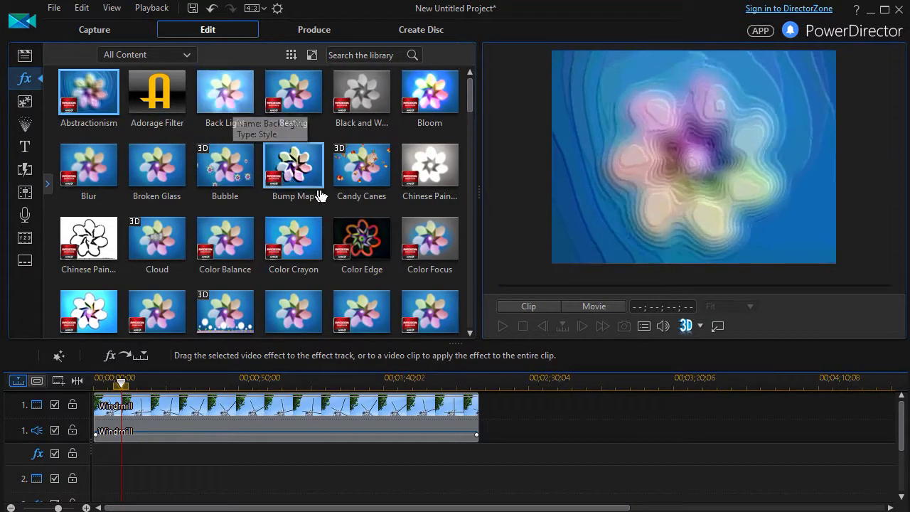
{"action": "left_click", "coordinate": [185, 55]}
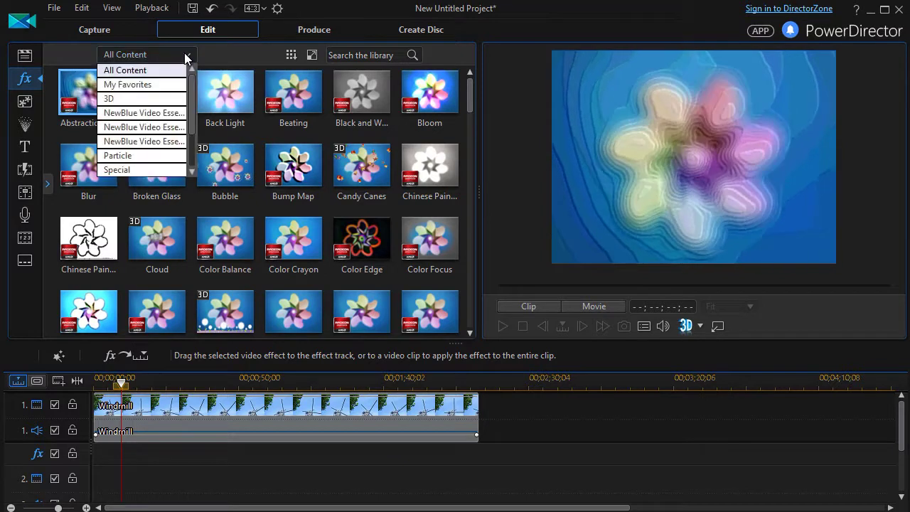
{"action": "left_click", "coordinate": [163, 170]}
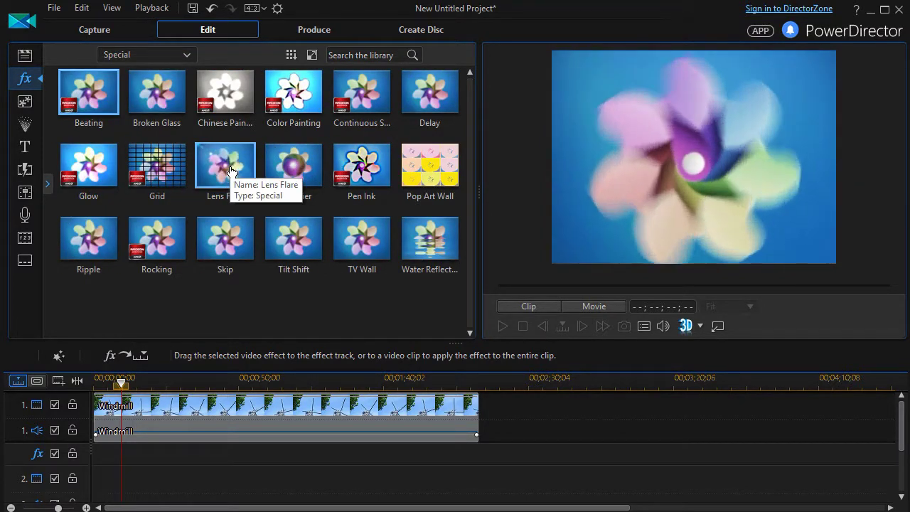
{"action": "left_click_drag", "start_coordinate": [230, 169], "coordinate": [102, 459]}
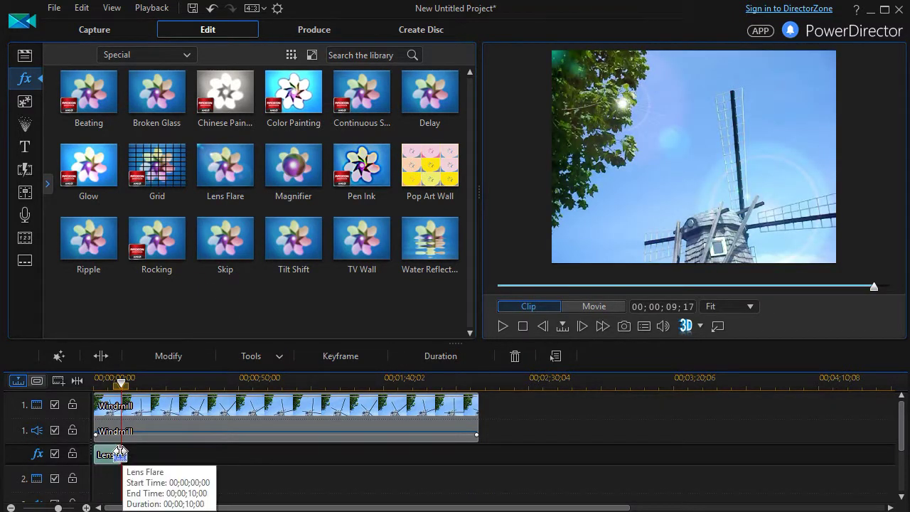
{"action": "left_click_drag", "start_coordinate": [122, 455], "coordinate": [269, 456]}
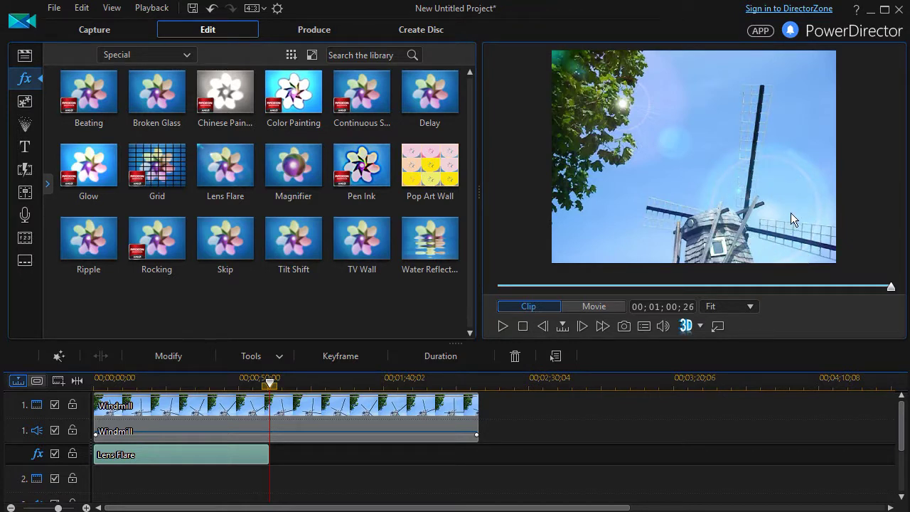
{"action": "double_click", "coordinate": [237, 456]}
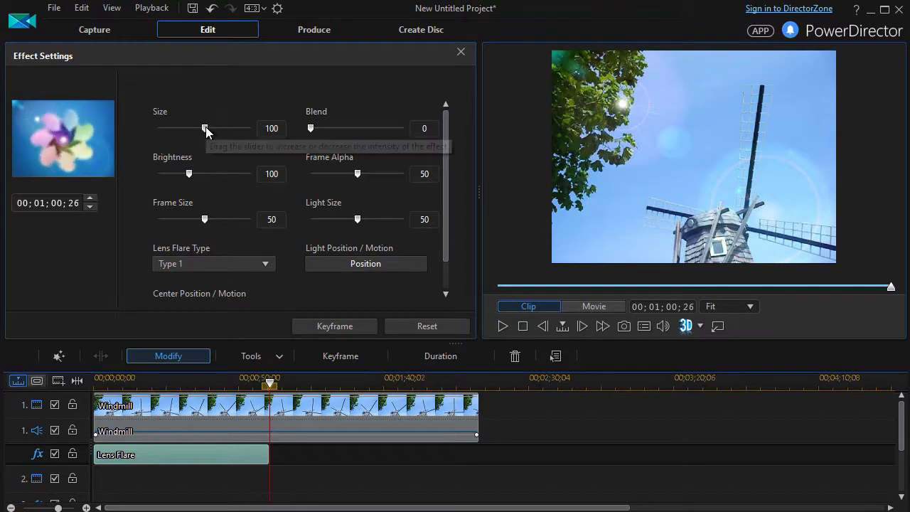
{"action": "left_click_drag", "start_coordinate": [206, 130], "coordinate": [148, 143]}
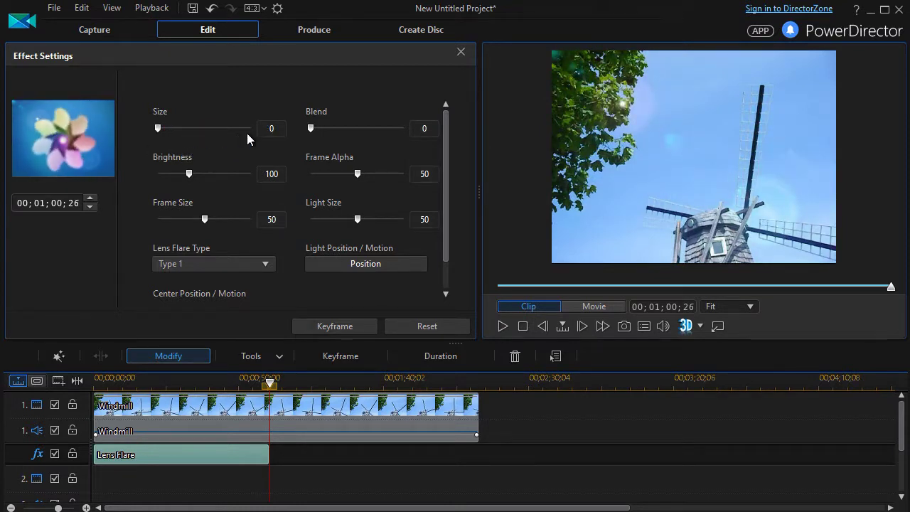
{"action": "left_click", "coordinate": [435, 324]}
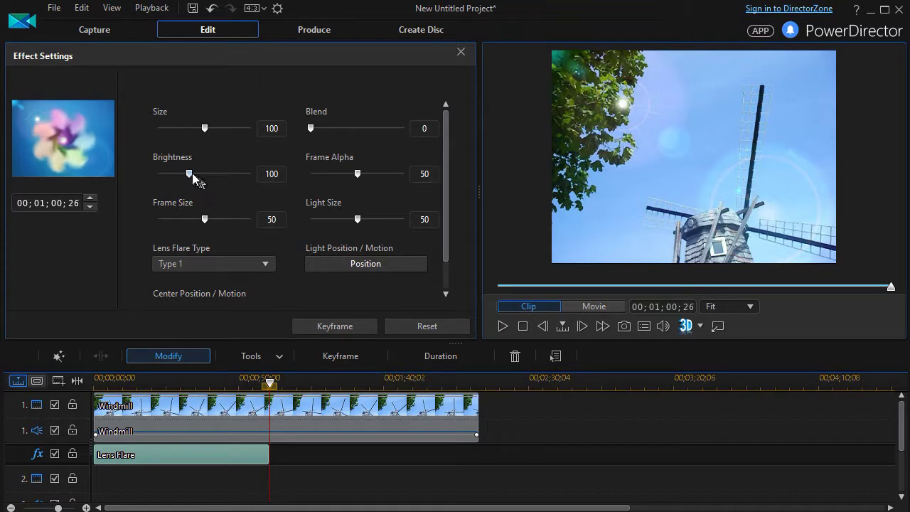
{"action": "mouse_move", "coordinate": [190, 174]}
{"action": "left_mouse_down"}
{"action": "mouse_move", "coordinate": [224, 181]}
{"action": "mouse_move", "coordinate": [173, 184]}
{"action": "mouse_move", "coordinate": [181, 184]}
{"action": "left_mouse_up"}
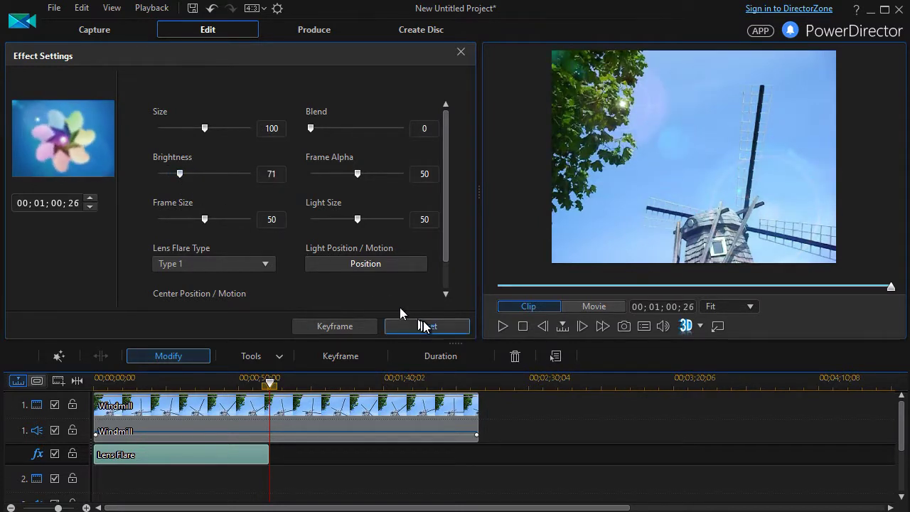
{"action": "left_click", "coordinate": [425, 326]}
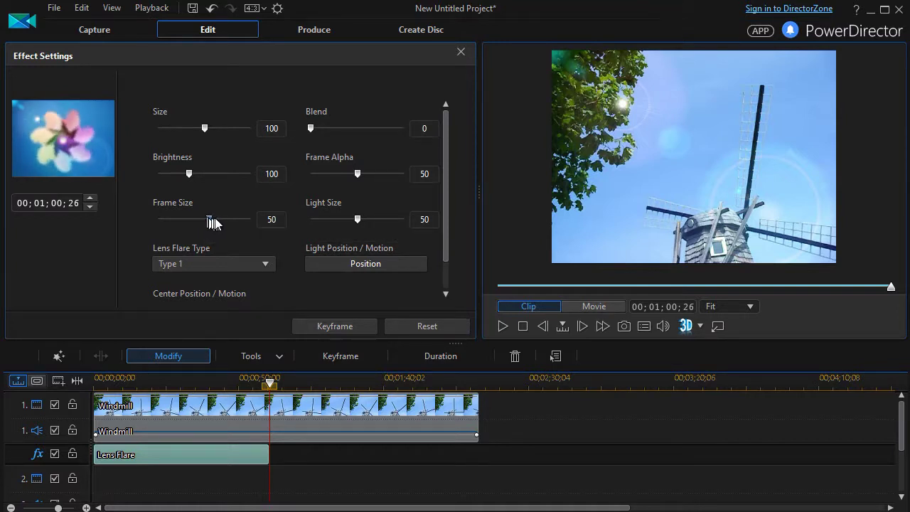
{"action": "left_click_drag", "start_coordinate": [215, 222], "coordinate": [239, 222]}
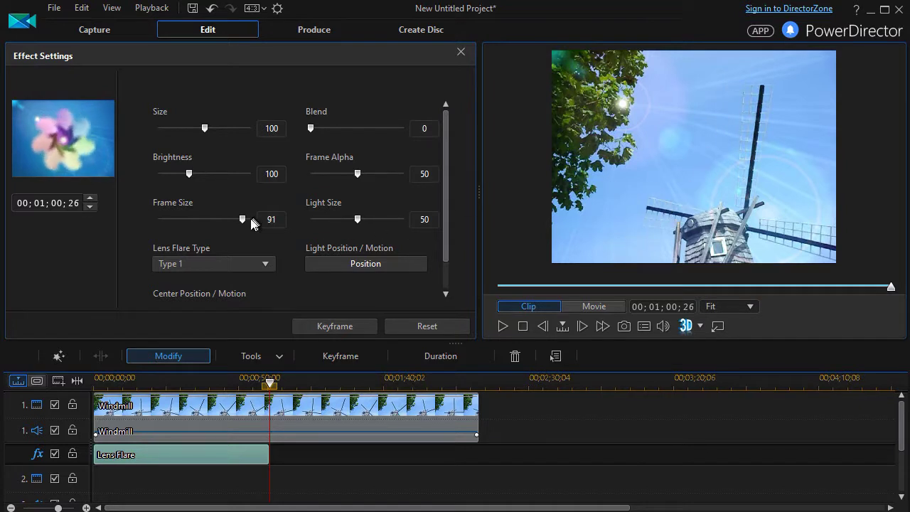
{"action": "left_click_drag", "start_coordinate": [241, 221], "coordinate": [177, 235]}
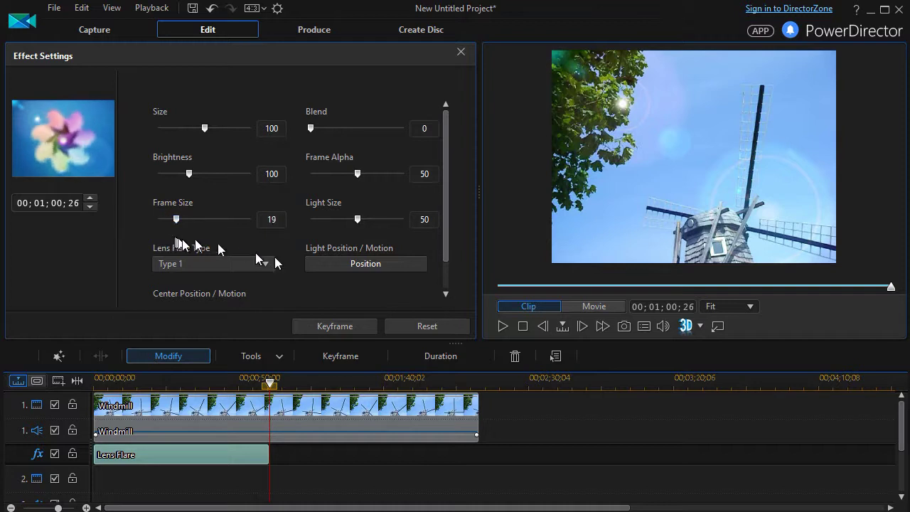
{"action": "left_click", "coordinate": [435, 329]}
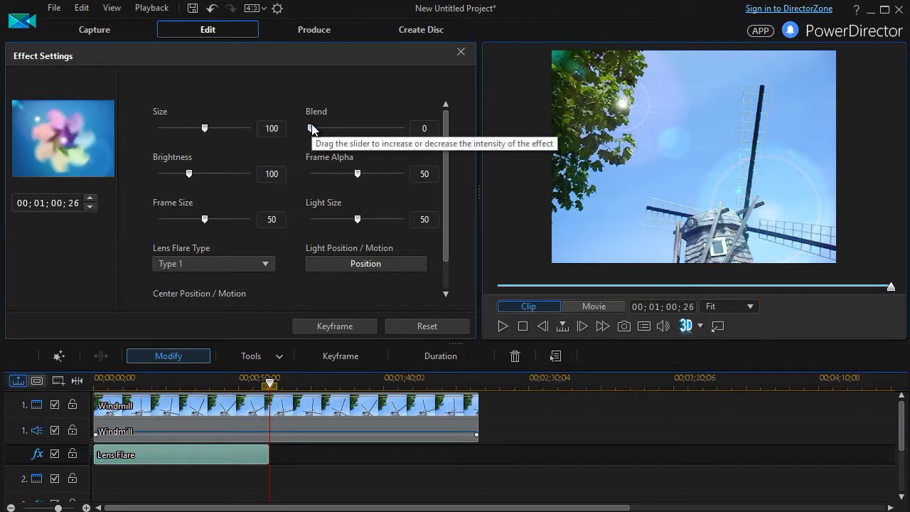
{"action": "mouse_move", "coordinate": [311, 128]}
{"action": "left_mouse_down"}
{"action": "mouse_move", "coordinate": [404, 129]}
{"action": "mouse_move", "coordinate": [386, 141]}
{"action": "mouse_move", "coordinate": [309, 144]}
{"action": "mouse_move", "coordinate": [344, 148]}
{"action": "mouse_move", "coordinate": [308, 143]}
{"action": "left_mouse_up"}
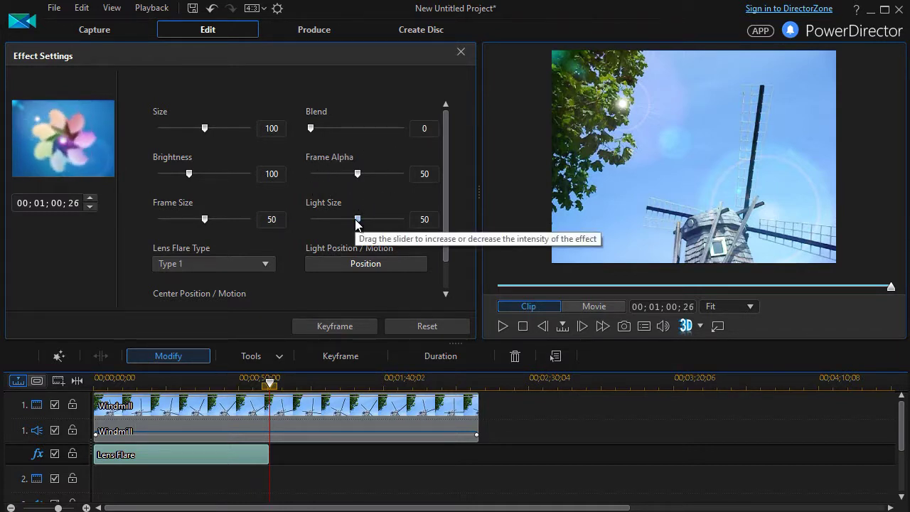
{"action": "mouse_move", "coordinate": [357, 223]}
{"action": "left_mouse_down"}
{"action": "mouse_move", "coordinate": [390, 227]}
{"action": "mouse_move", "coordinate": [355, 223]}
{"action": "left_mouse_up"}
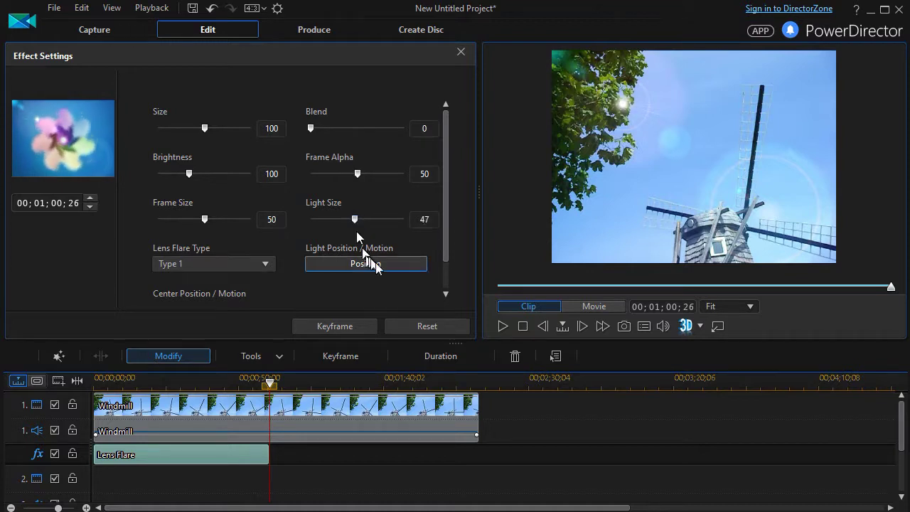
{"action": "left_click", "coordinate": [427, 325]}
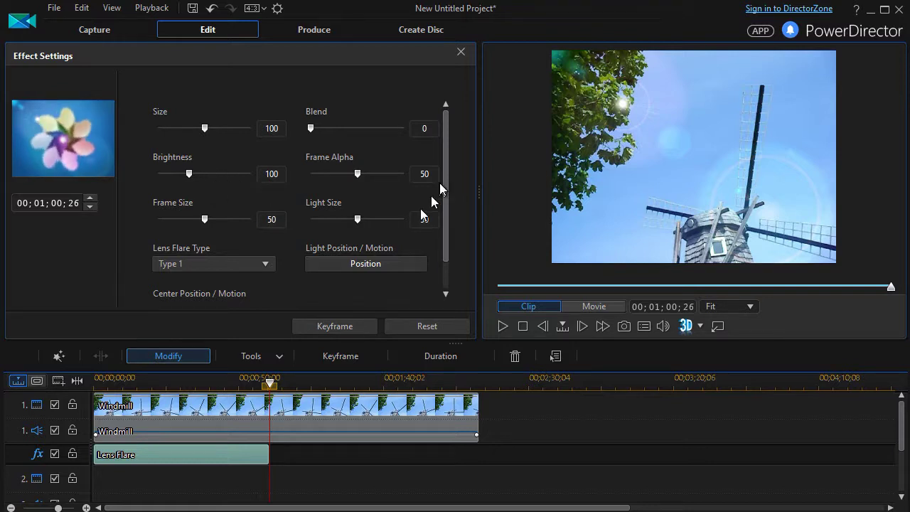
{"action": "scroll", "coordinate": [443, 192], "scroll_direction": "down", "scroll_amount": 1}
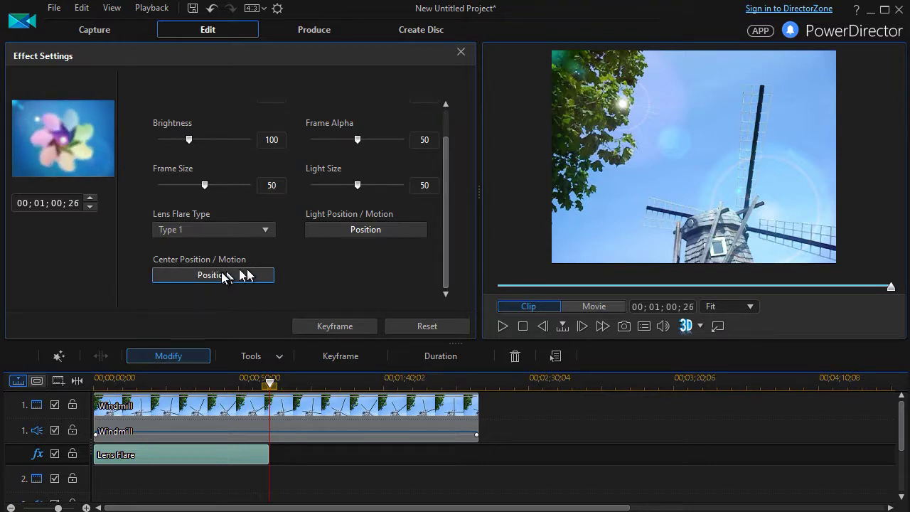
{"action": "left_click", "coordinate": [356, 231]}
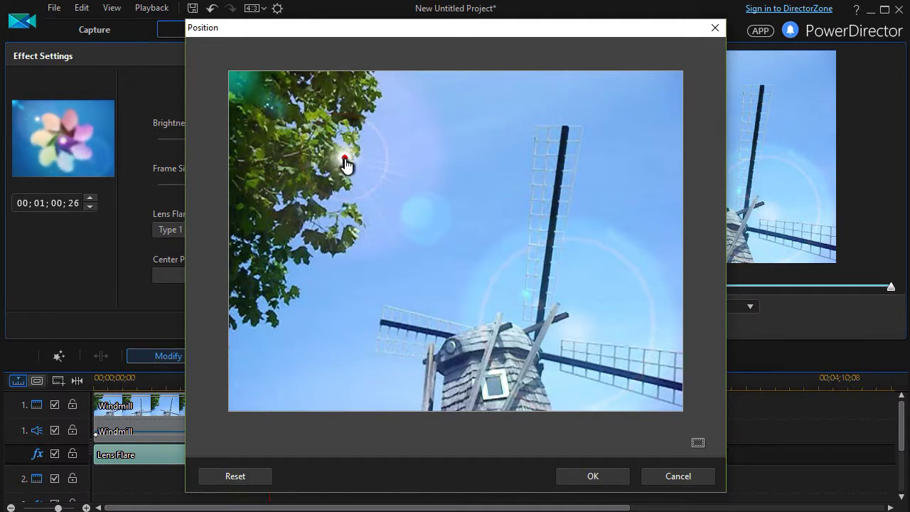
Move the flare's light source from beside the tree to the upper-right sky and confirm it
{"action": "left_click_drag", "start_coordinate": [348, 163], "coordinate": [678, 264]}
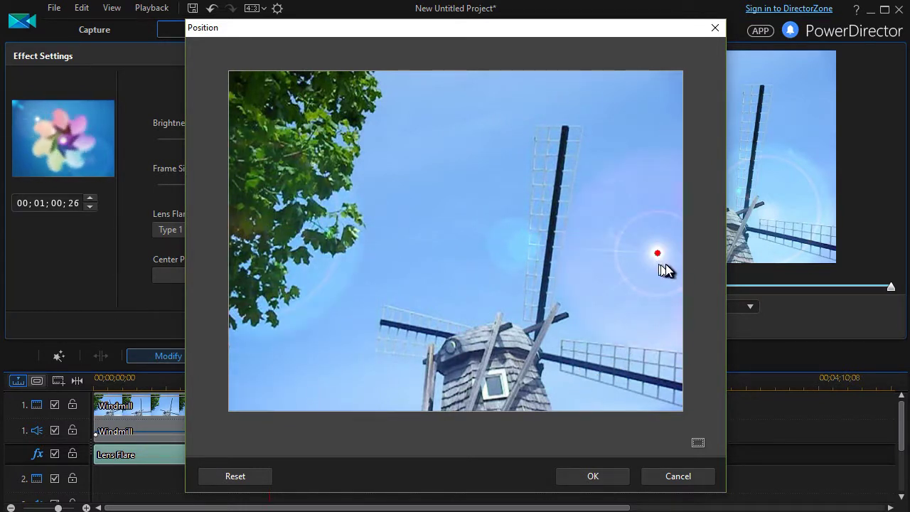
{"action": "left_click_drag", "start_coordinate": [672, 264], "coordinate": [654, 103]}
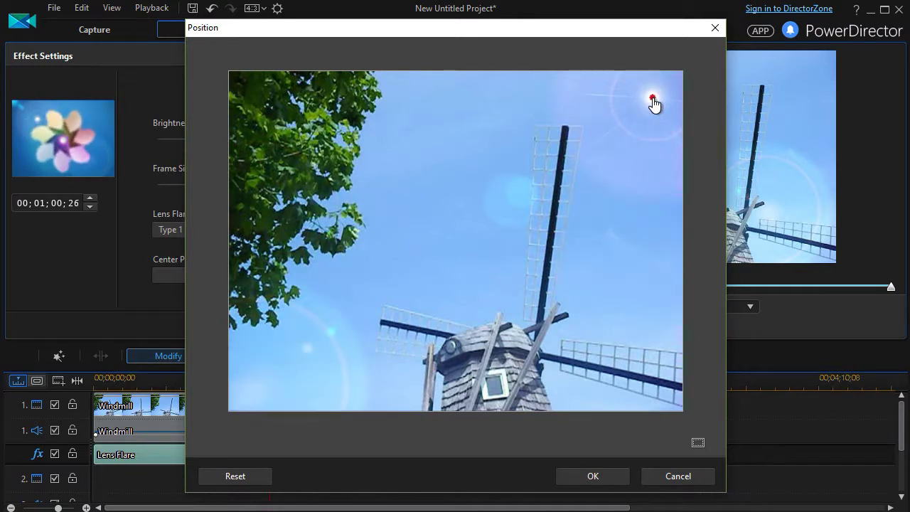
{"action": "left_click", "coordinate": [593, 478]}
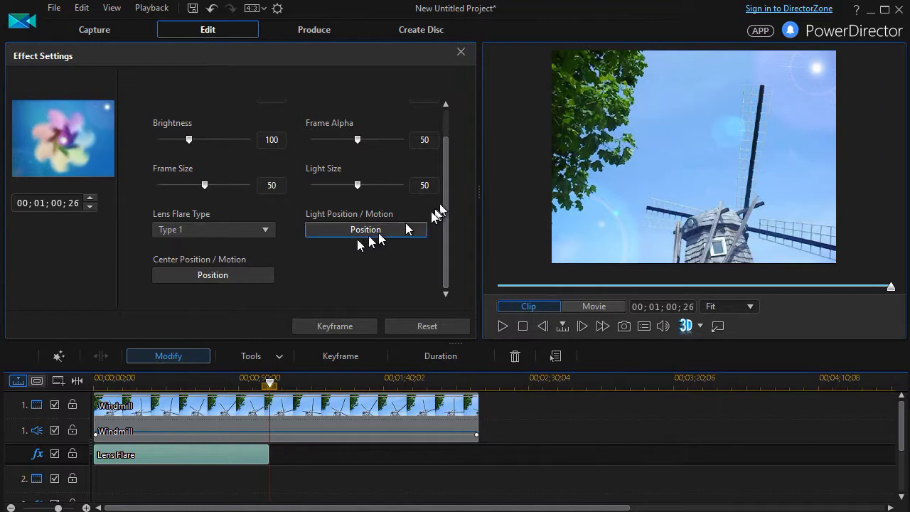
{"action": "left_click", "coordinate": [213, 275]}
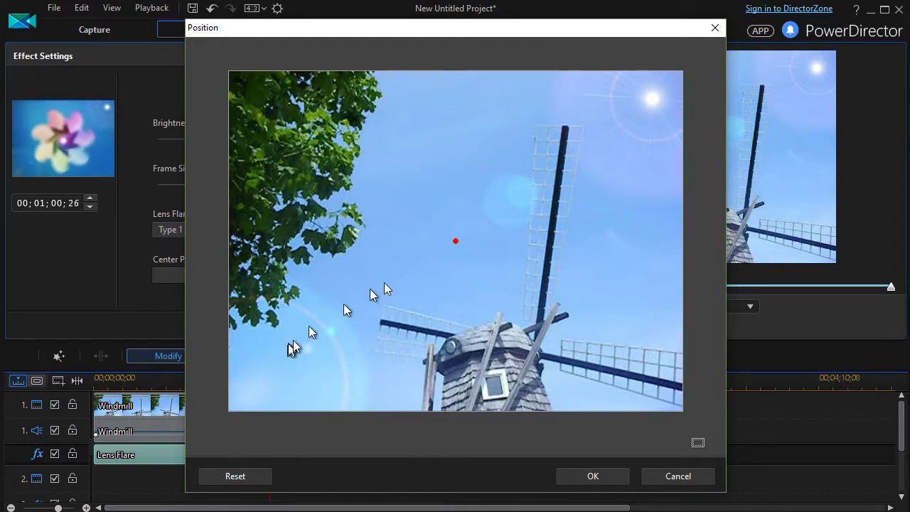
Place the flare's centre point low on the left edge of the windmill's cap and confirm it
{"action": "left_click_drag", "start_coordinate": [458, 245], "coordinate": [549, 170]}
{"action": "left_click_drag", "start_coordinate": [412, 269], "coordinate": [440, 365]}
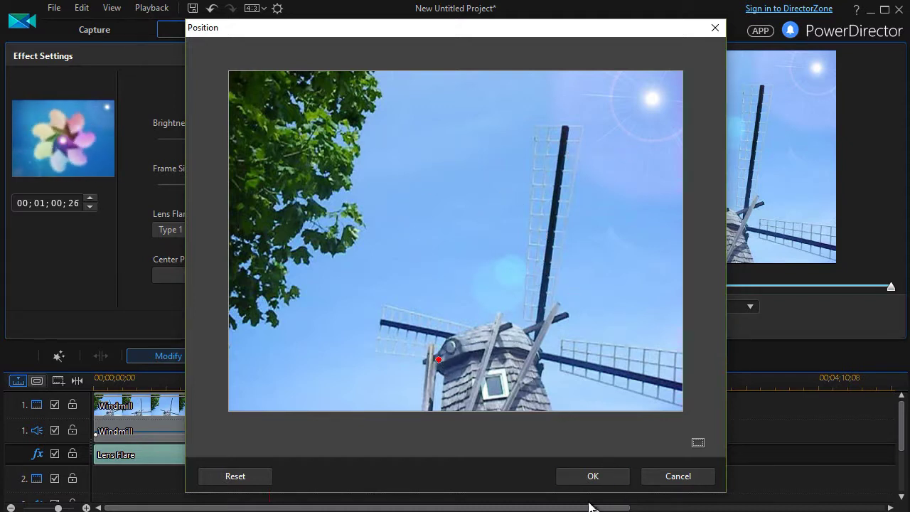
{"action": "left_click", "coordinate": [605, 477]}
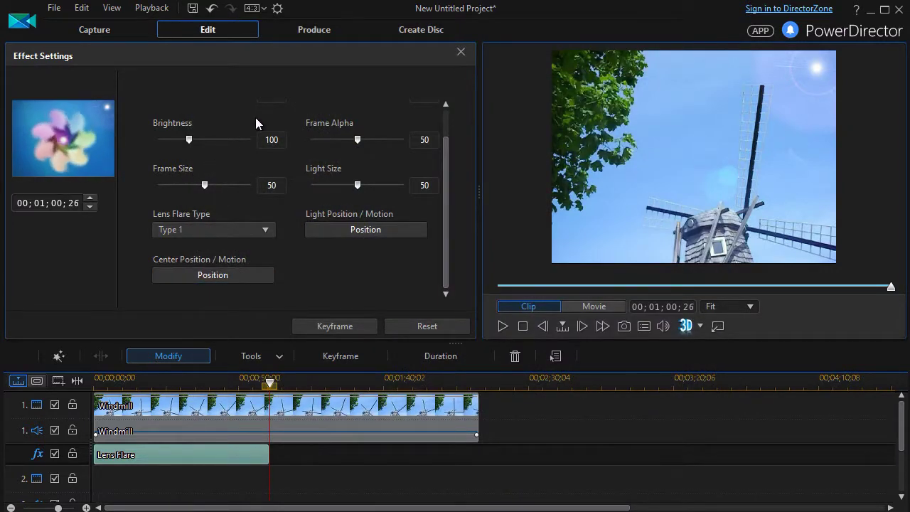
{"action": "mouse_move", "coordinate": [444, 158]}
{"action": "left_mouse_down"}
{"action": "mouse_move", "coordinate": [443, 125]}
{"action": "mouse_move", "coordinate": [446, 155]}
{"action": "left_mouse_up"}
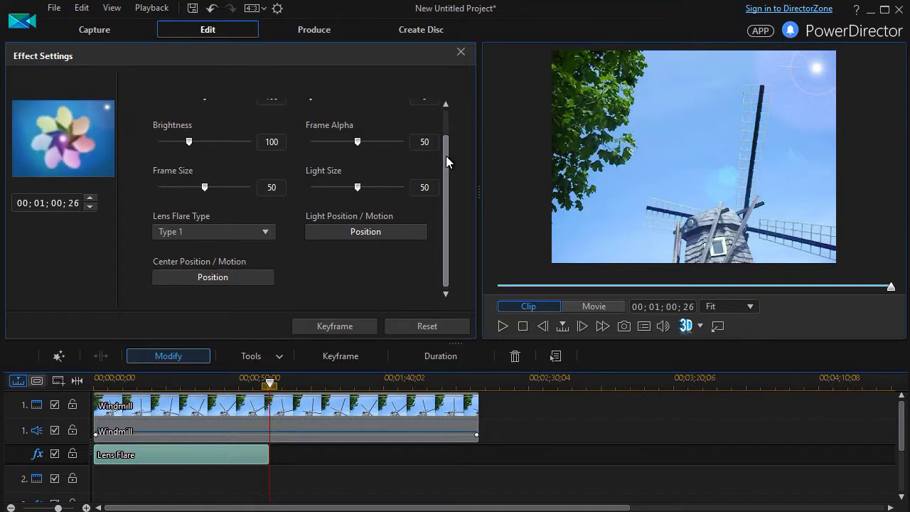
{"action": "left_click_drag", "start_coordinate": [446, 156], "coordinate": [449, 131]}
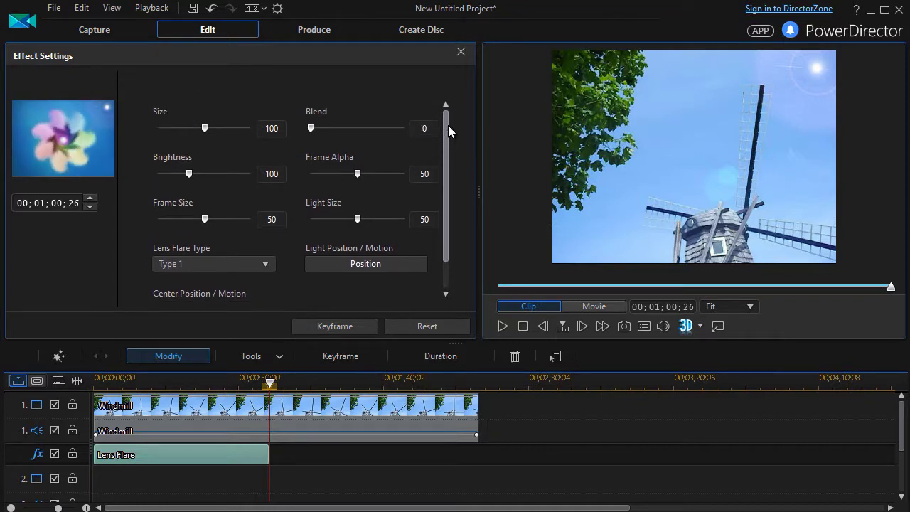
Keyframe the flare Size with a keyframe at 00;00;00;00 and Size 200 at 00;00;39;28
{"action": "left_click", "coordinate": [333, 326]}
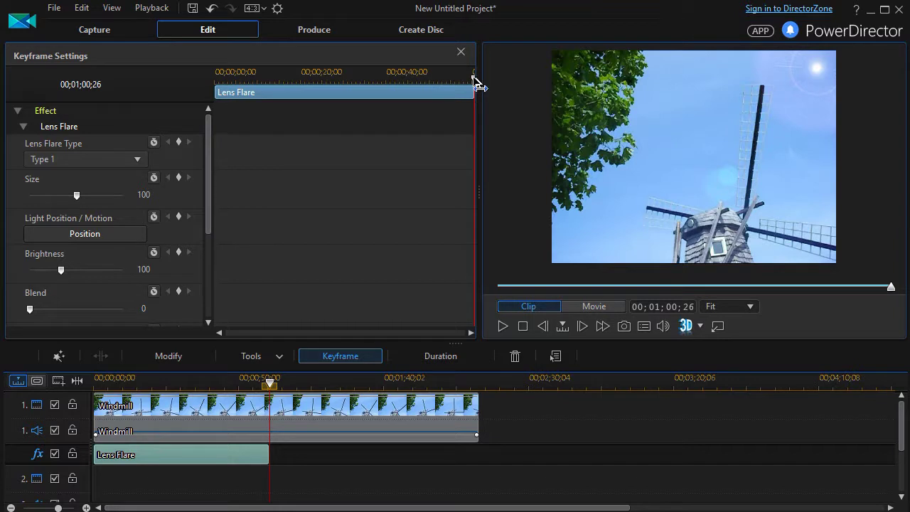
{"action": "left_click_drag", "start_coordinate": [478, 88], "coordinate": [128, 110]}
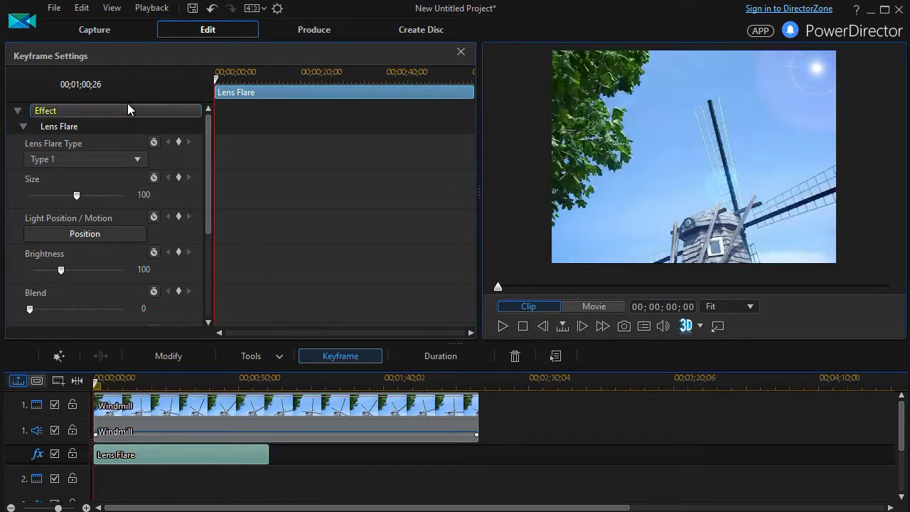
{"action": "left_click", "coordinate": [178, 141]}
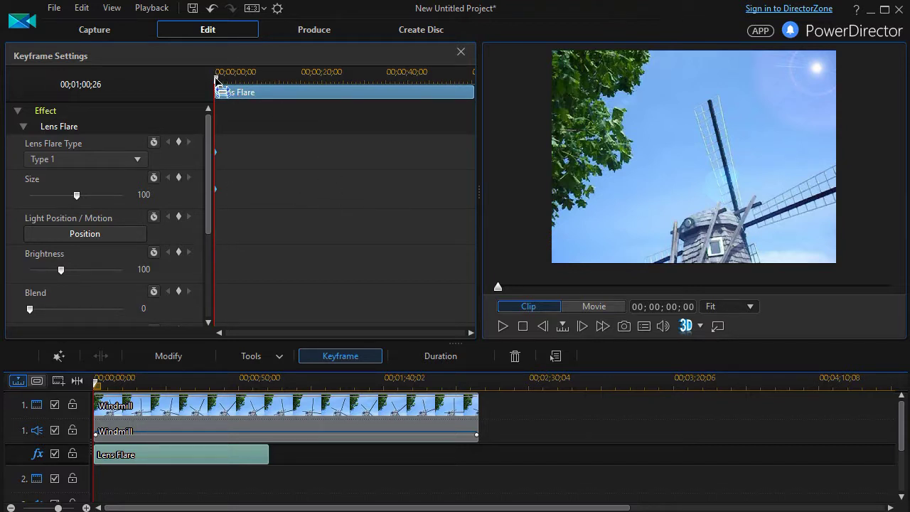
{"action": "left_click_drag", "start_coordinate": [217, 79], "coordinate": [385, 82]}
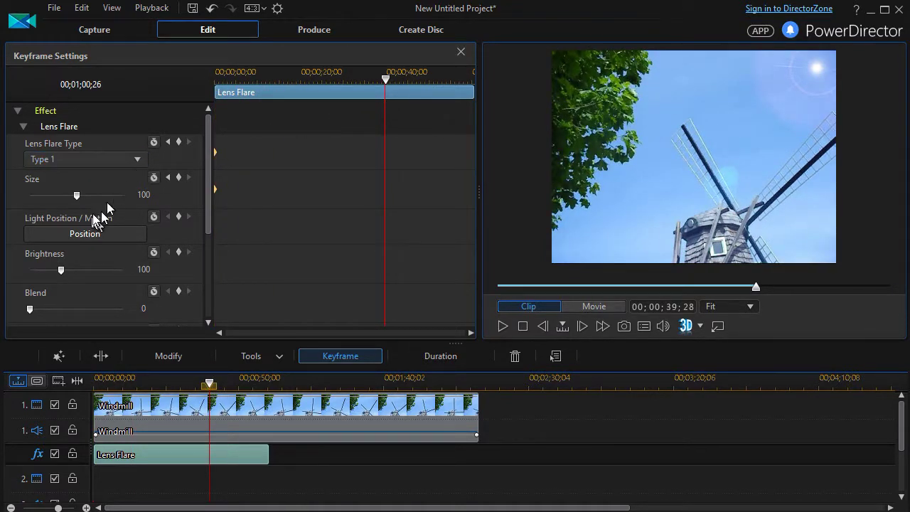
{"action": "left_click_drag", "start_coordinate": [78, 197], "coordinate": [120, 201]}
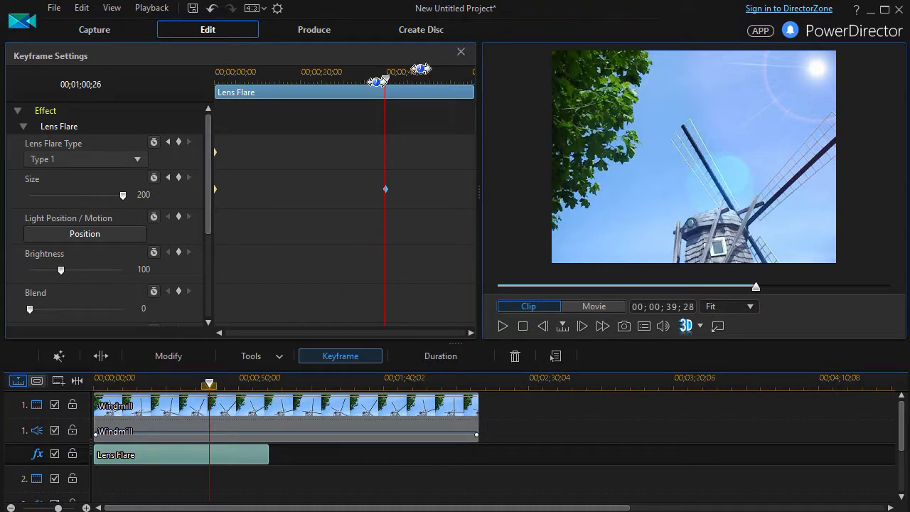
{"action": "left_click", "coordinate": [465, 54]}
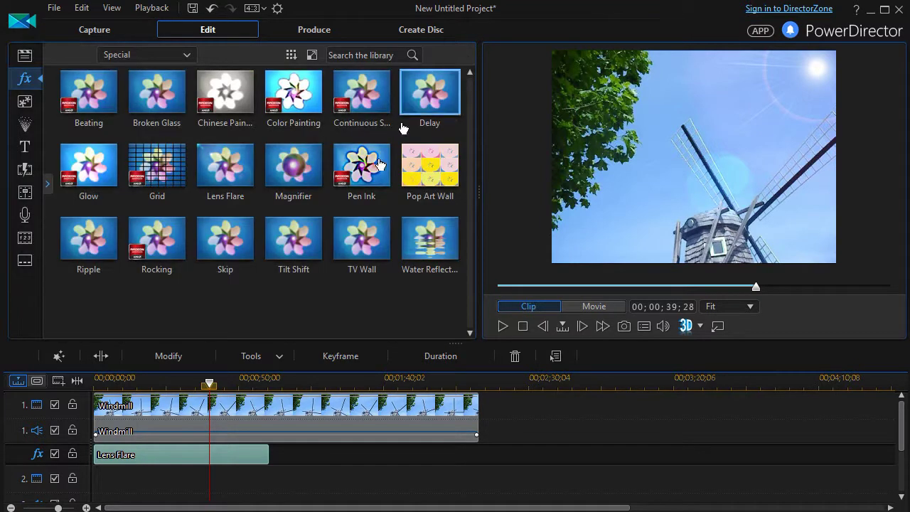
Reset the Lens Flare effect's settings to their defaults
{"action": "double_click", "coordinate": [176, 460]}
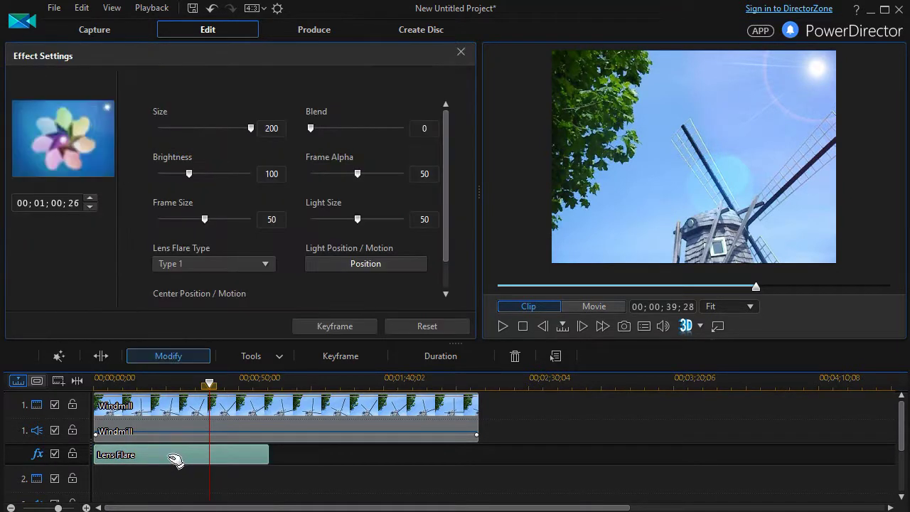
{"action": "left_click", "coordinate": [428, 327]}
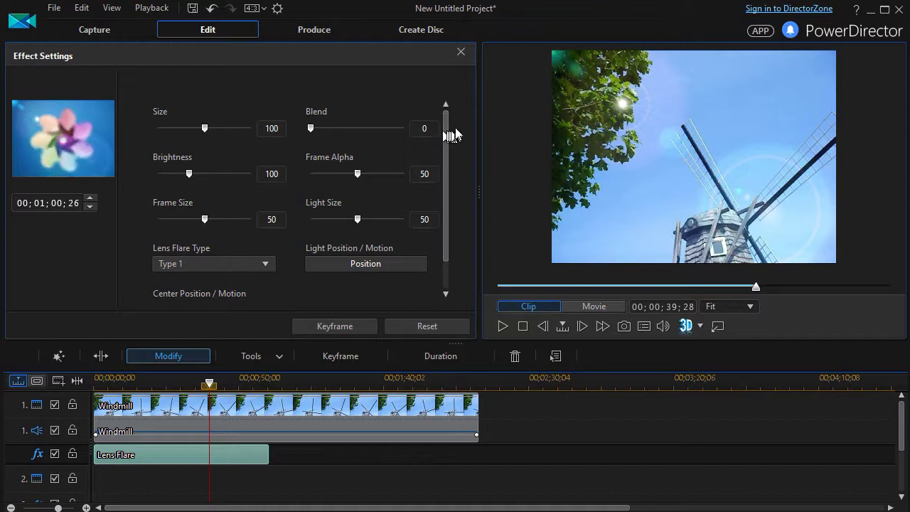
{"action": "mouse_move", "coordinate": [448, 128]}
{"action": "left_mouse_down"}
{"action": "mouse_move", "coordinate": [449, 142]}
{"action": "mouse_move", "coordinate": [458, 130]}
{"action": "left_mouse_up"}
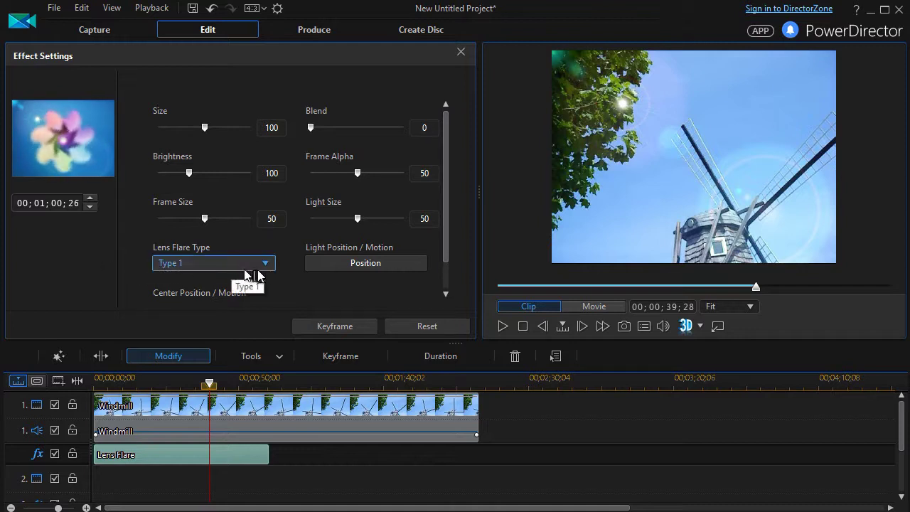
Move the flare's light source to the tree's edge in the upper left and confirm it
{"action": "left_click", "coordinate": [366, 263]}
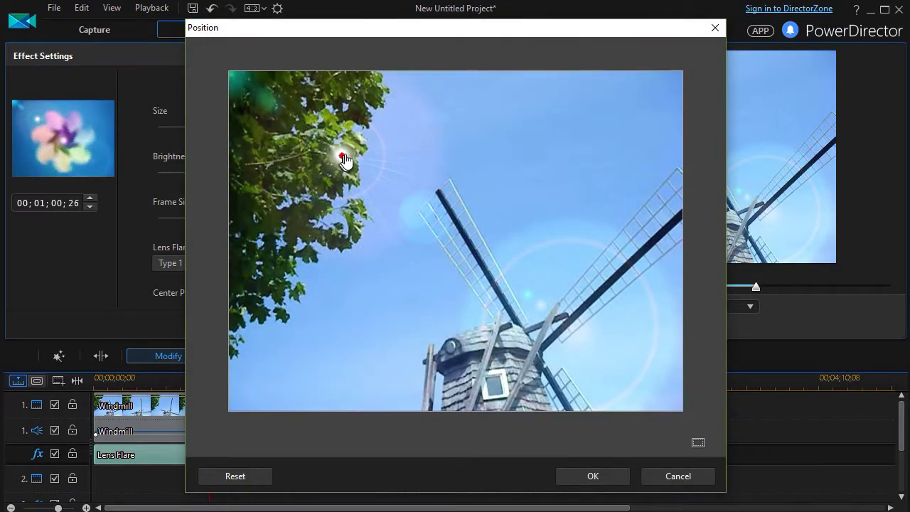
{"action": "left_click_drag", "start_coordinate": [344, 157], "coordinate": [373, 169]}
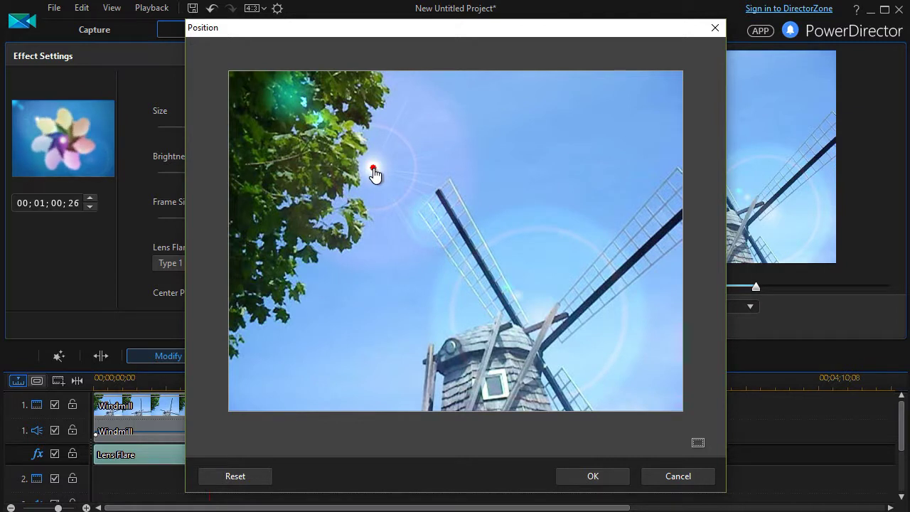
{"action": "left_click", "coordinate": [580, 477]}
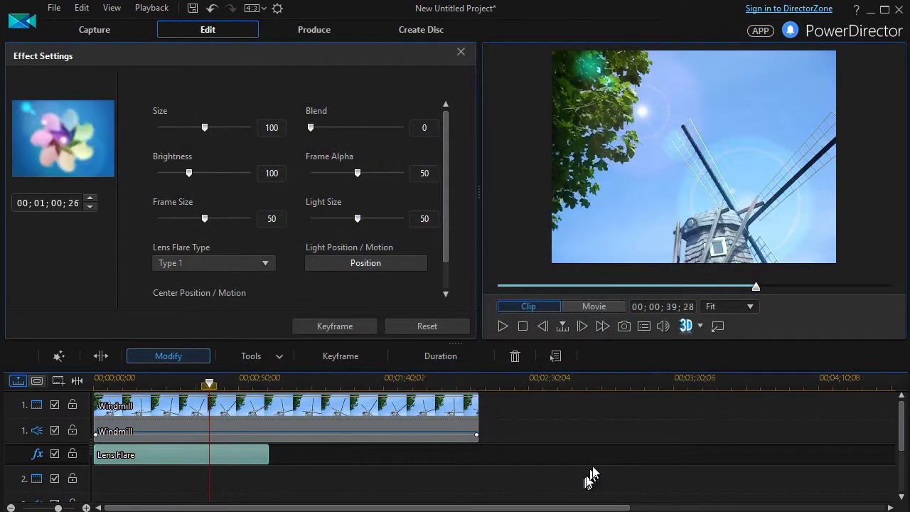
Try Lens Flare Types 2, 3 and 4, then settle on Type 2
{"action": "left_click", "coordinate": [267, 264]}
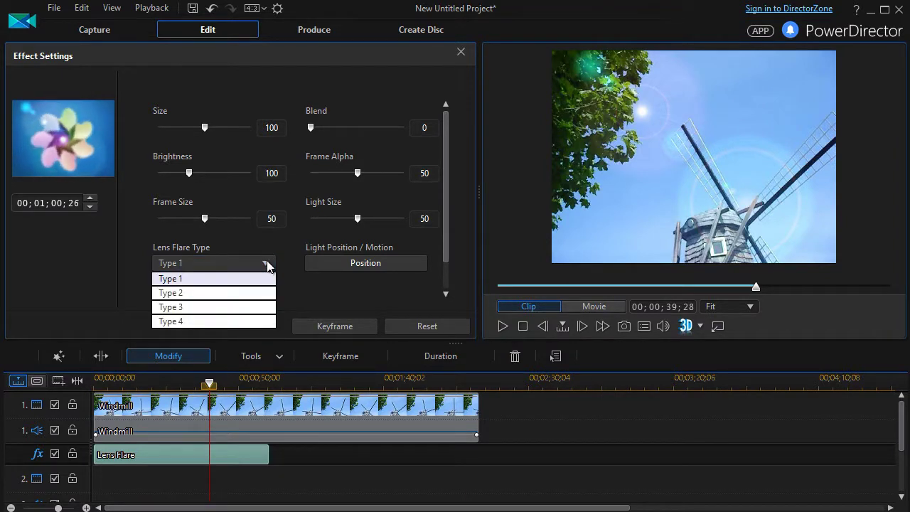
{"action": "left_click", "coordinate": [242, 294]}
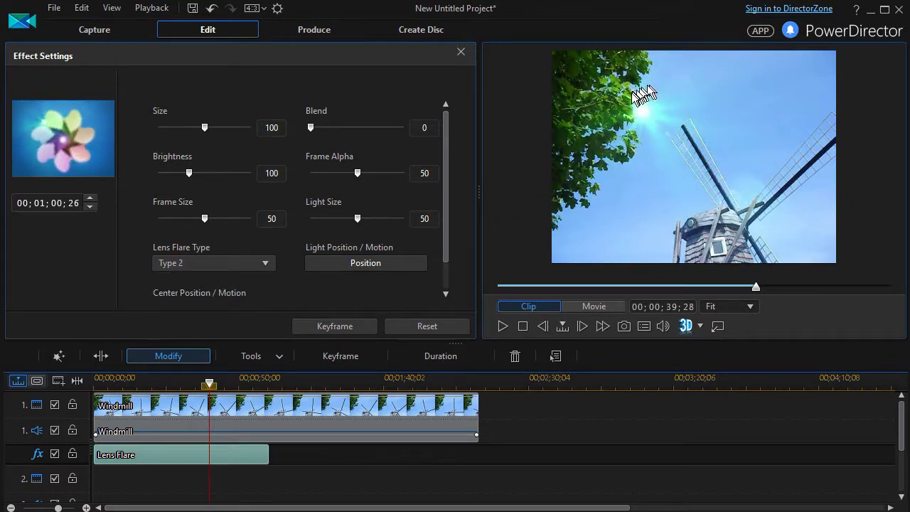
{"action": "left_click", "coordinate": [265, 265]}
{"action": "left_click", "coordinate": [241, 308]}
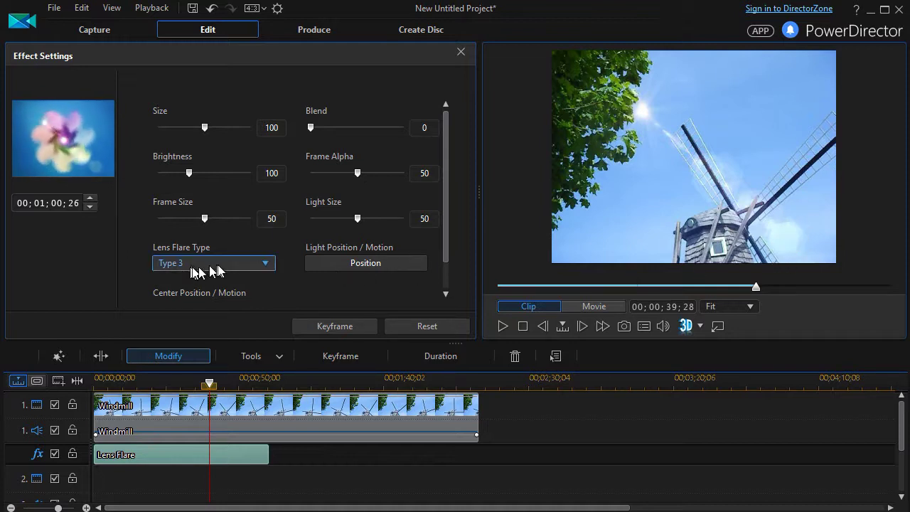
{"action": "left_click", "coordinate": [265, 263]}
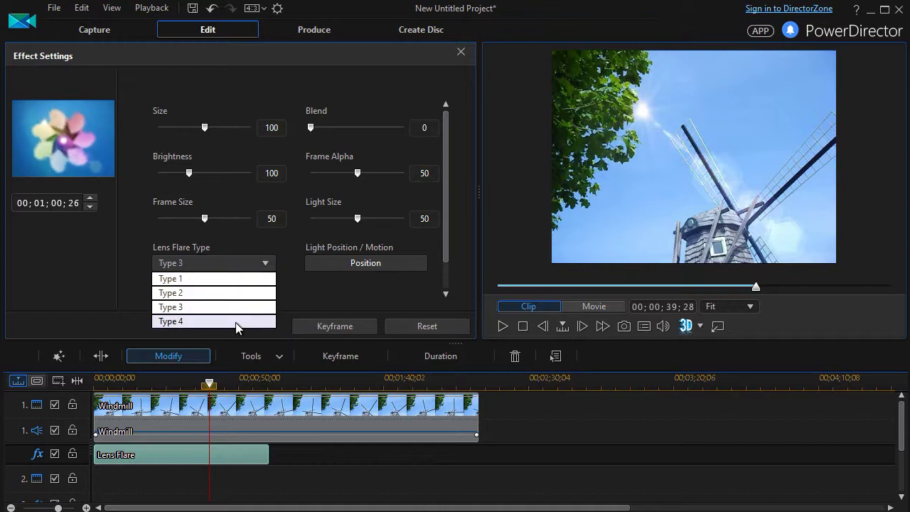
{"action": "left_click", "coordinate": [237, 321]}
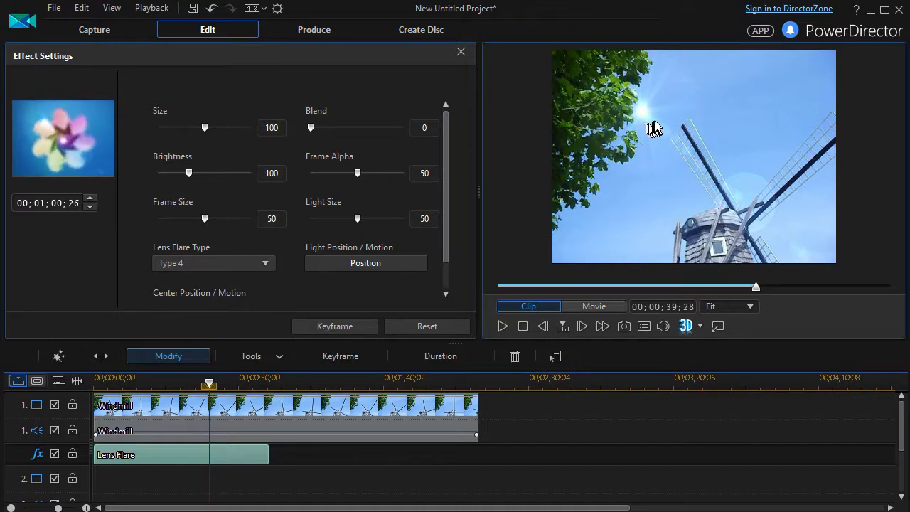
{"action": "left_click", "coordinate": [266, 265]}
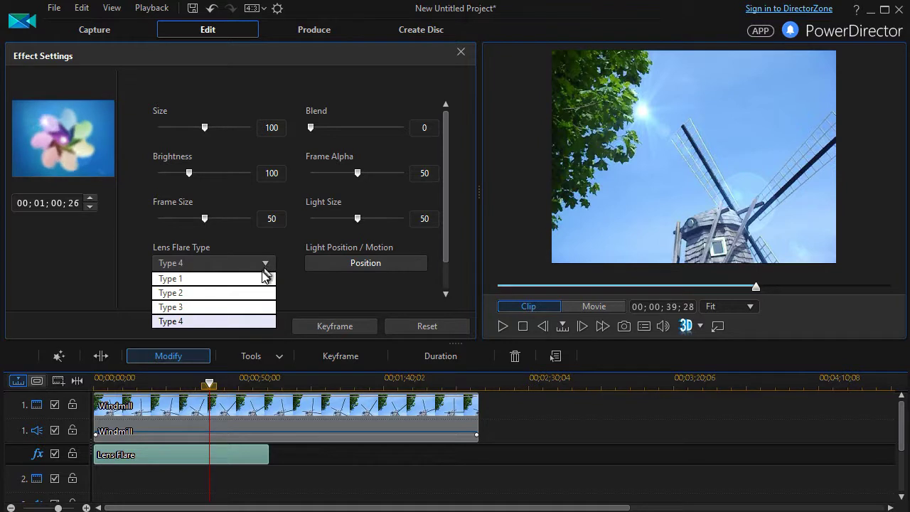
{"action": "left_click", "coordinate": [256, 293]}
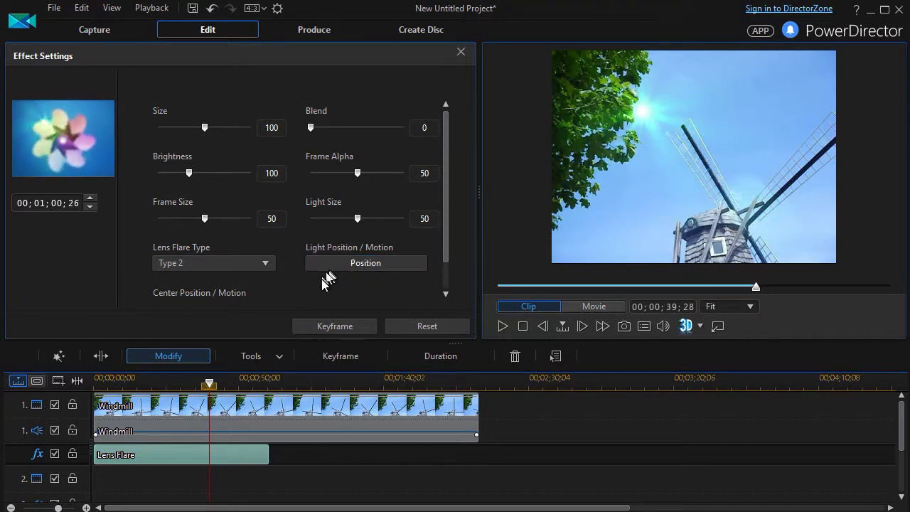
{"action": "scroll", "coordinate": [447, 260], "scroll_direction": "down", "scroll_amount": 2}
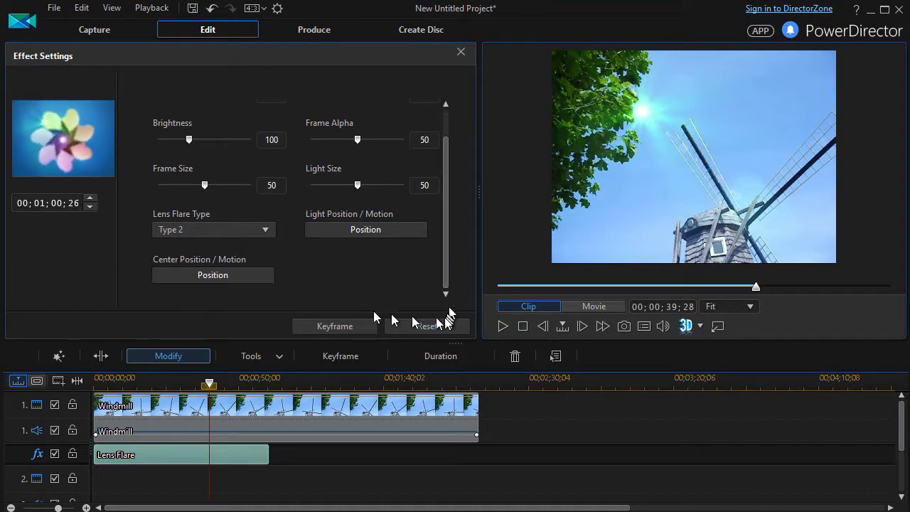
Shift the flare centre up and right into the sky beside the upper windmill blade and confirm
{"action": "left_click", "coordinate": [206, 274]}
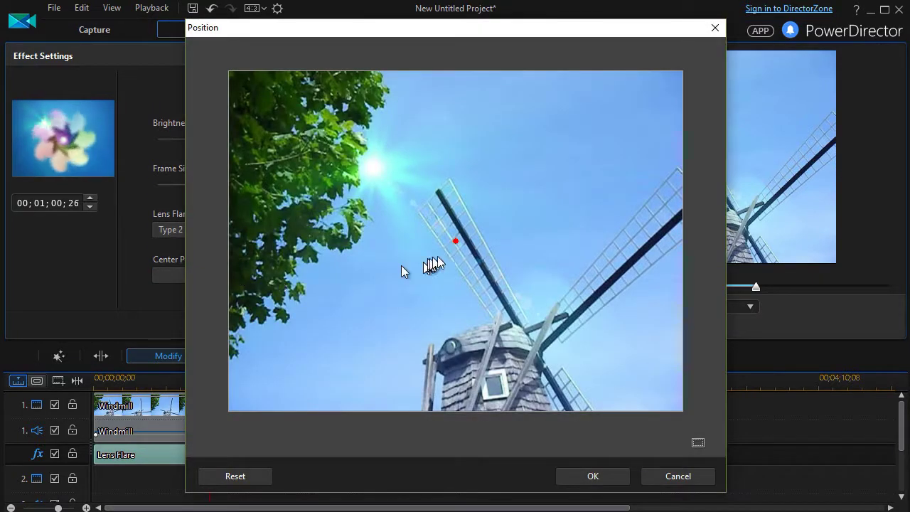
{"action": "left_click_drag", "start_coordinate": [466, 245], "coordinate": [500, 221]}
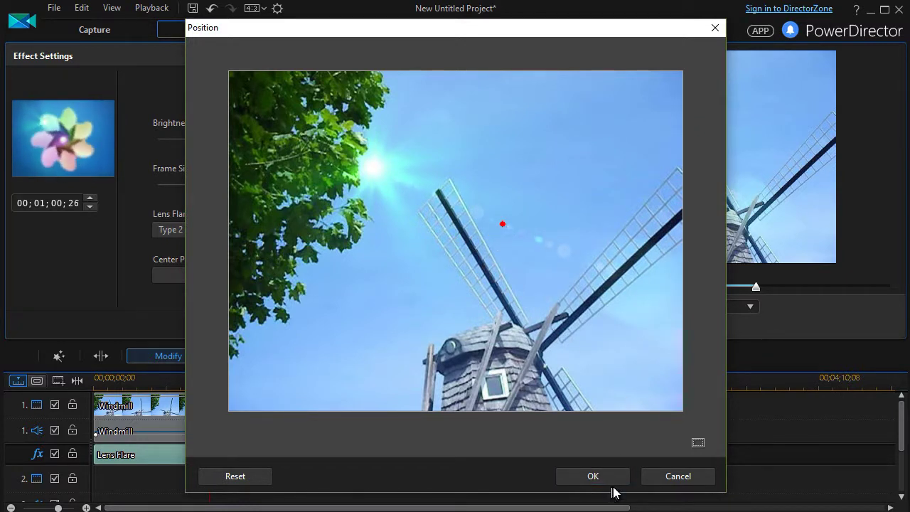
{"action": "left_click", "coordinate": [594, 476]}
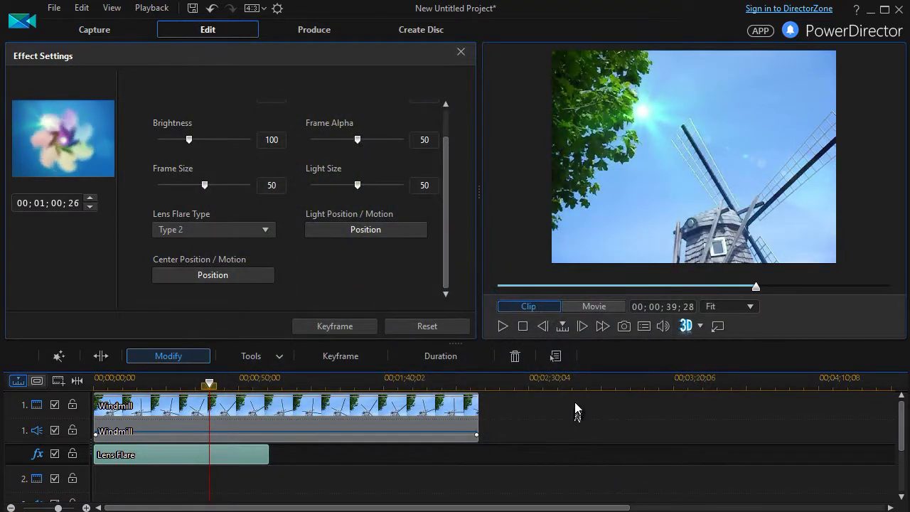
Close Effect Settings and play the clip from about 0:53, rewinding to 00;00;54;20 to rewatch the flare
{"action": "left_click", "coordinate": [460, 55]}
{"action": "left_click", "coordinate": [211, 385]}
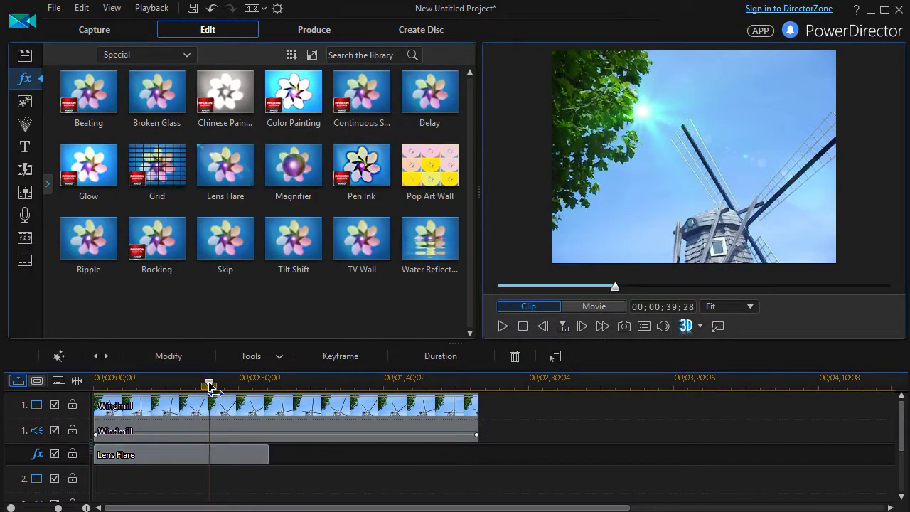
{"action": "left_click_drag", "start_coordinate": [210, 385], "coordinate": [244, 384]}
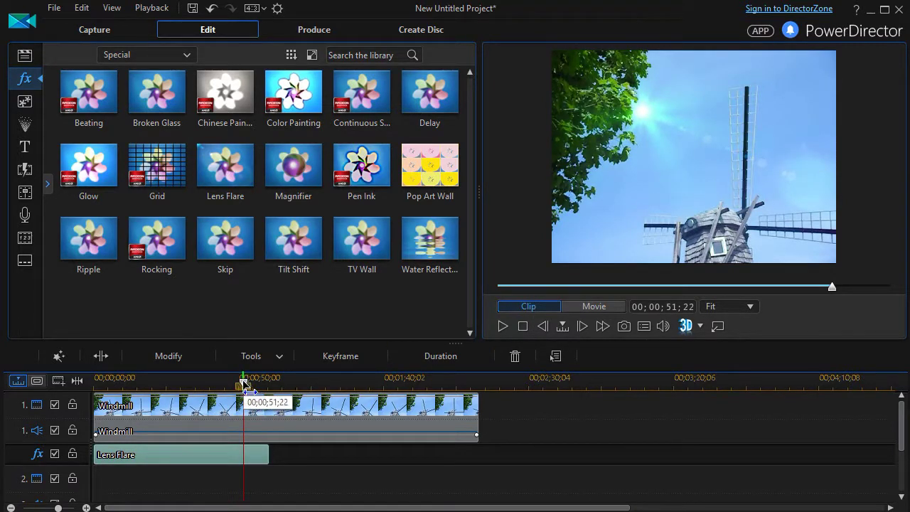
{"action": "left_click_drag", "start_coordinate": [244, 384], "coordinate": [249, 385]}
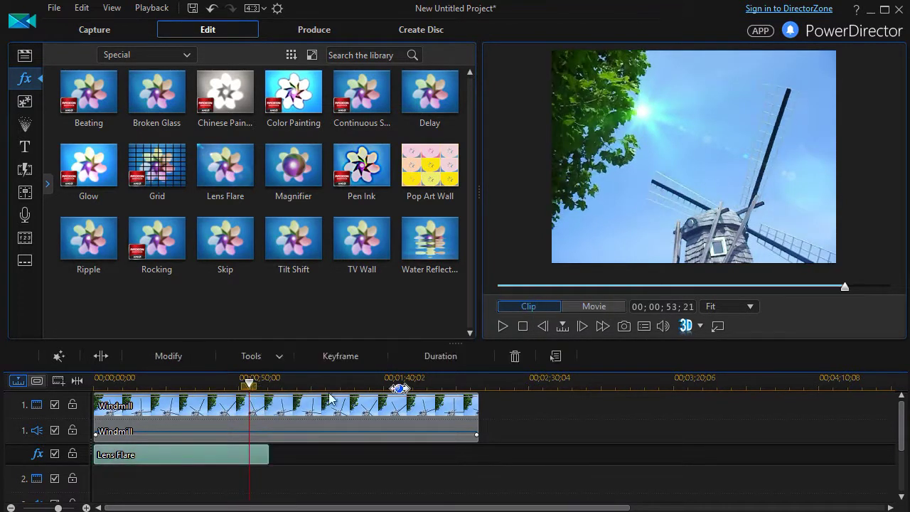
{"action": "left_click", "coordinate": [503, 327]}
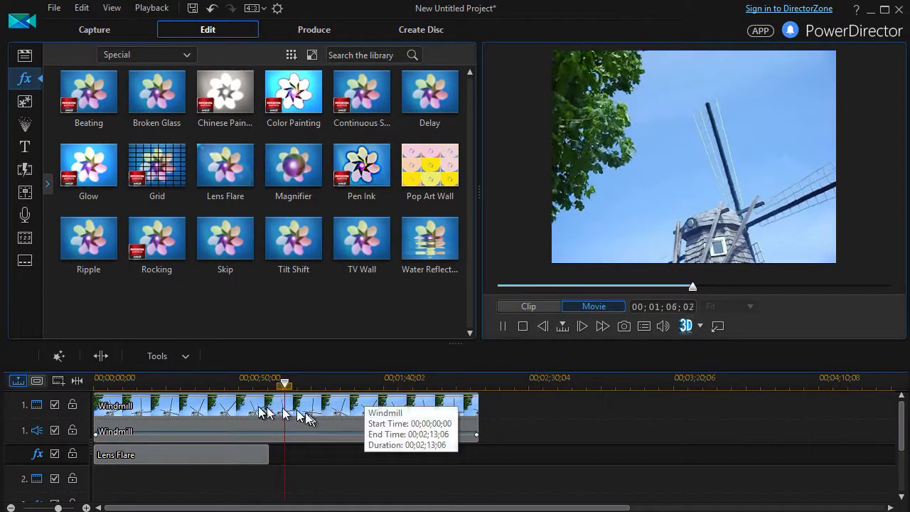
{"action": "left_click_drag", "start_coordinate": [287, 385], "coordinate": [252, 385]}
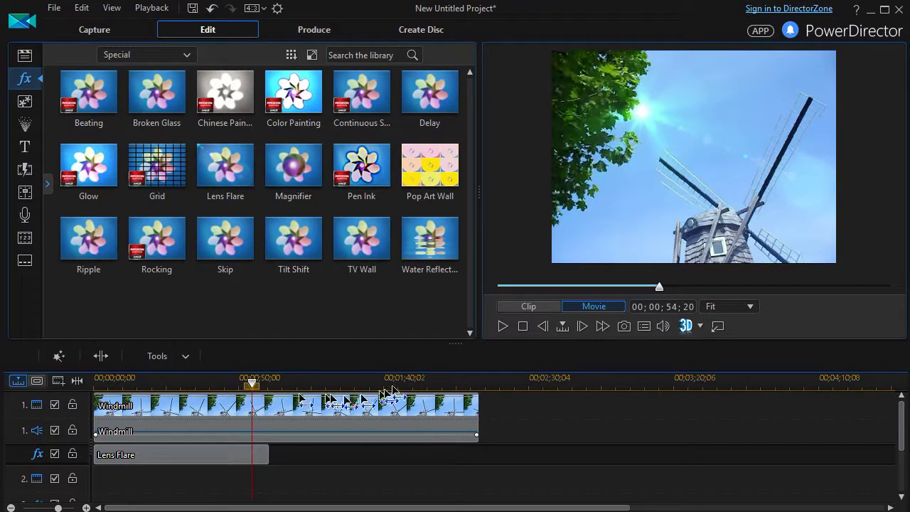